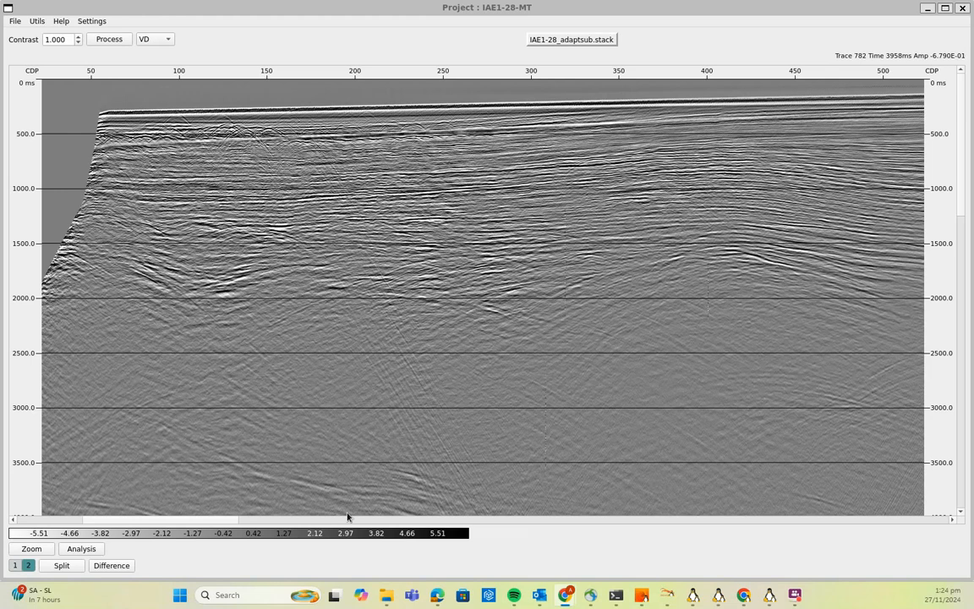
- Compare the two stacks in a split display with the dividing line moved to about CDP 250, and end the split
click(393, 380)
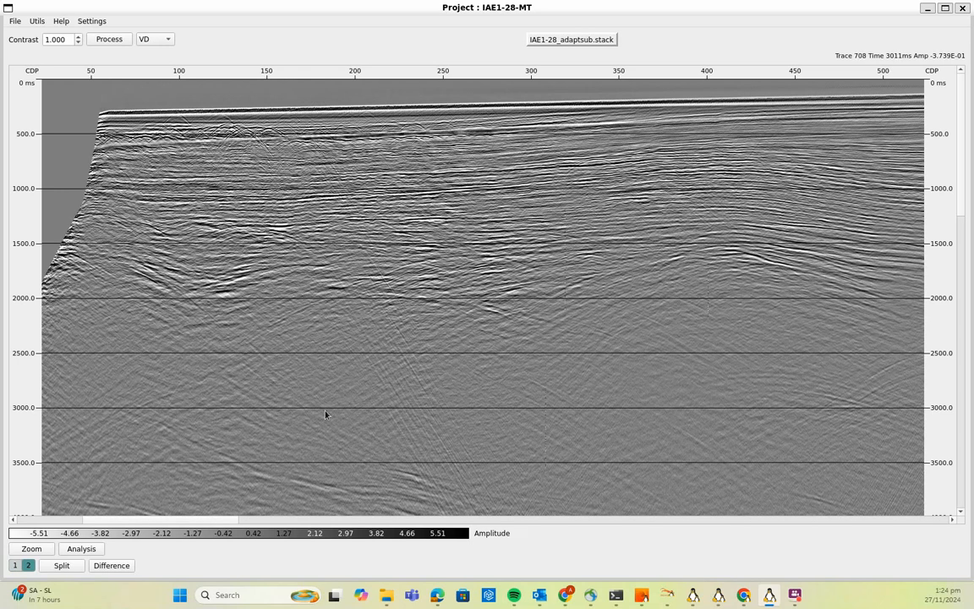
click(43, 561)
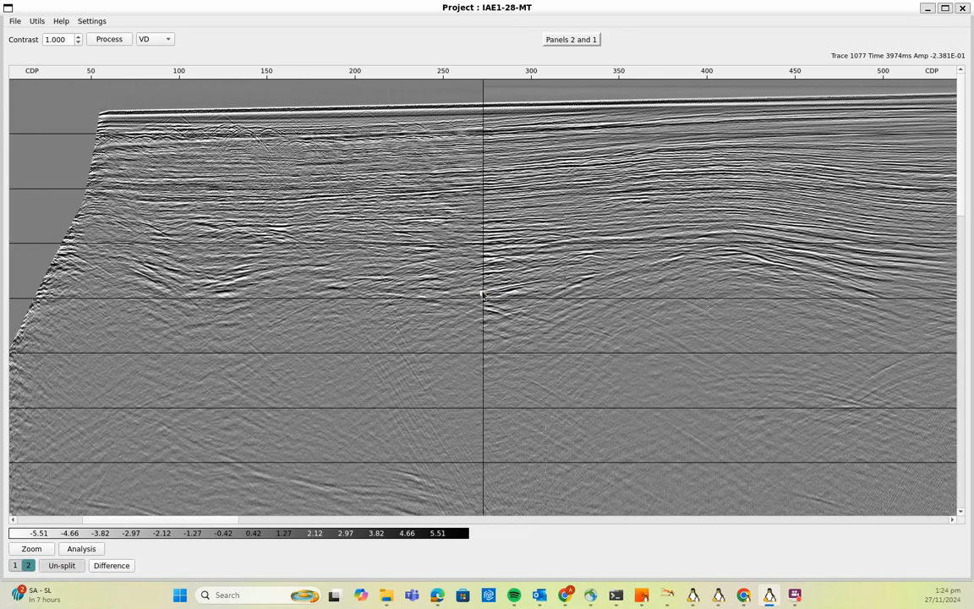
mouse_move(482, 294)
mouse_down()
mouse_move(385, 296)
mouse_move(564, 289)
mouse_move(355, 296)
mouse_move(506, 294)
mouse_move(385, 310)
mouse_move(446, 308)
mouse_up()
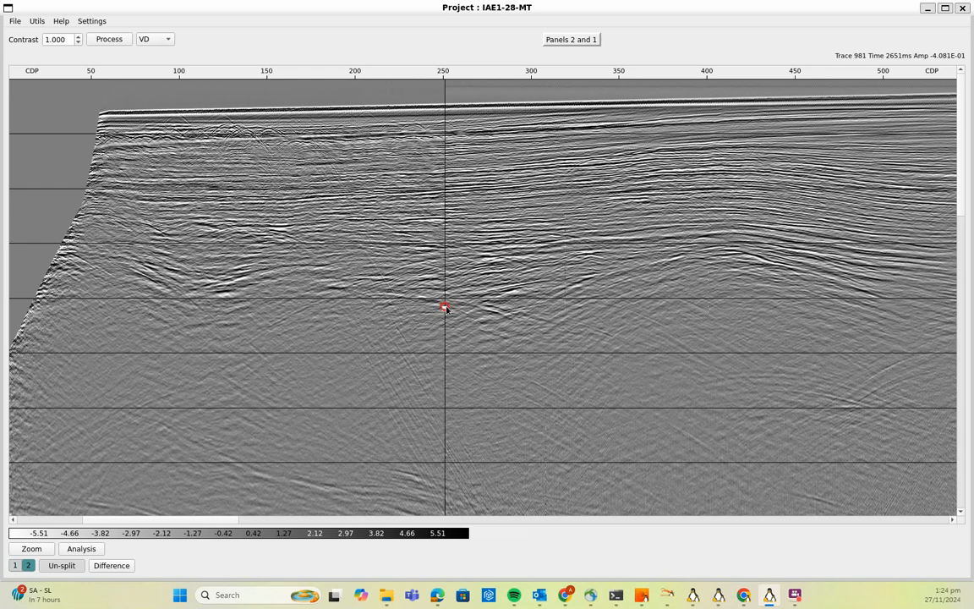
click(61, 566)
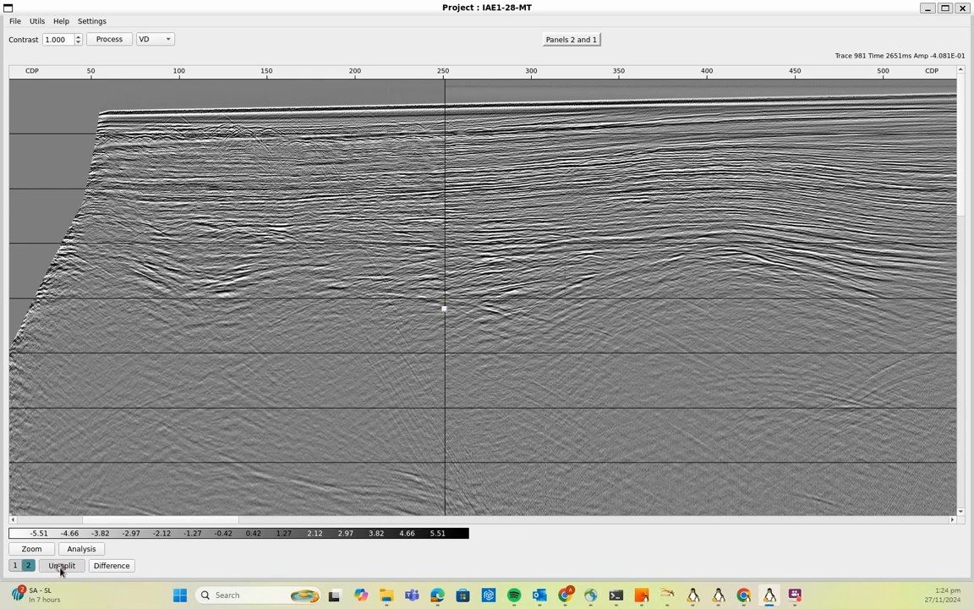
- Generate a difference panel from the two stacks and flip between the three panels to compare them
click(119, 568)
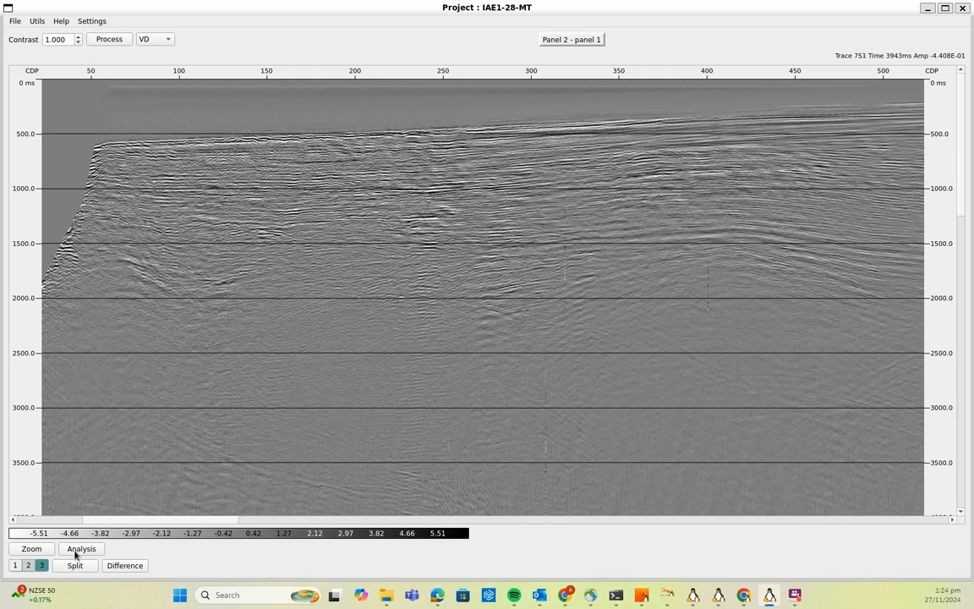
click(28, 565)
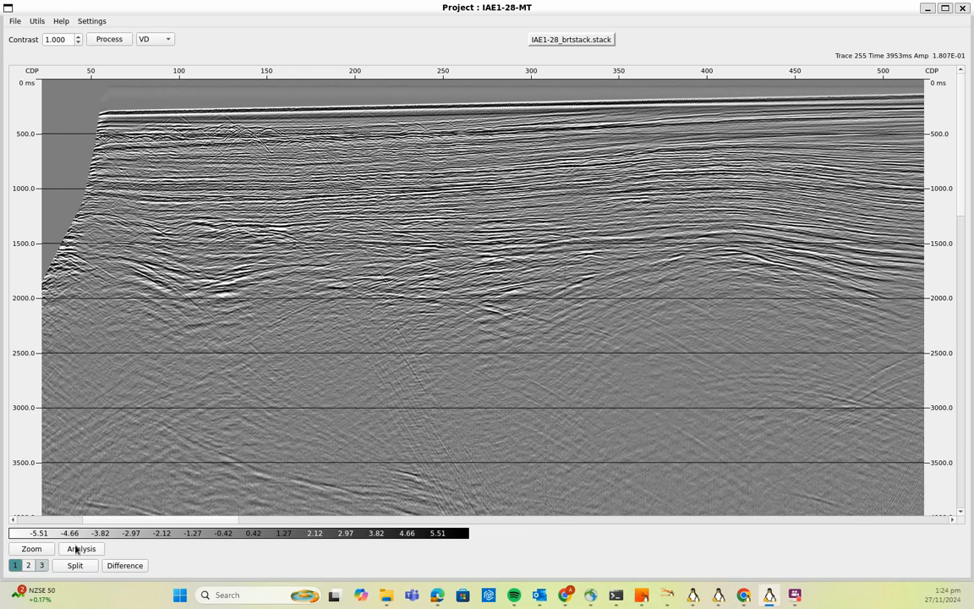
key(1)
key(2)
key(3)
key(1)
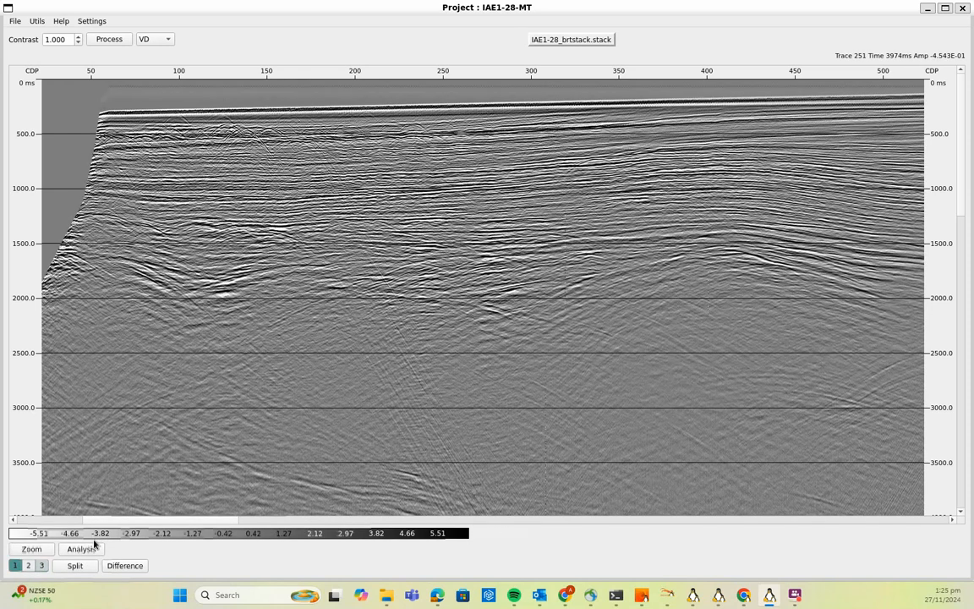
key(2)
key(1)
key(3)
key(1)
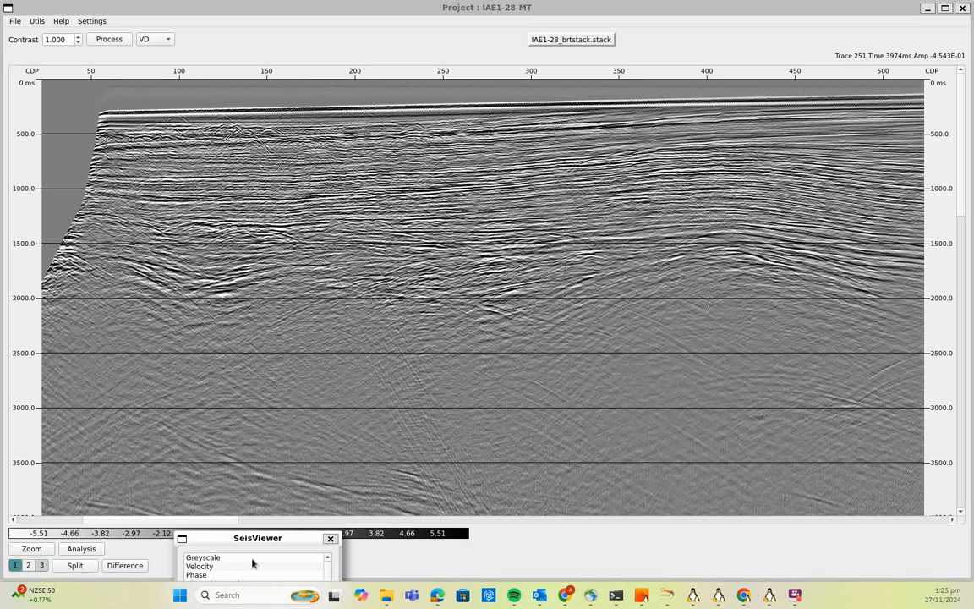
- Apply the Black-White-Red colour scheme to the seismic display and alternate between the brtstack and adaptsub stacks
drag(269, 521, 365, 346)
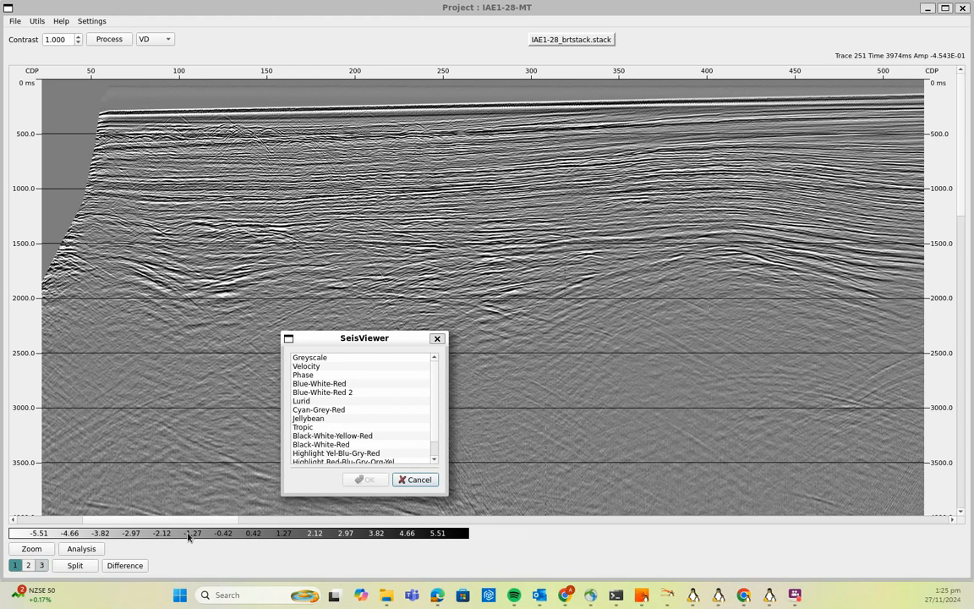
click(323, 444)
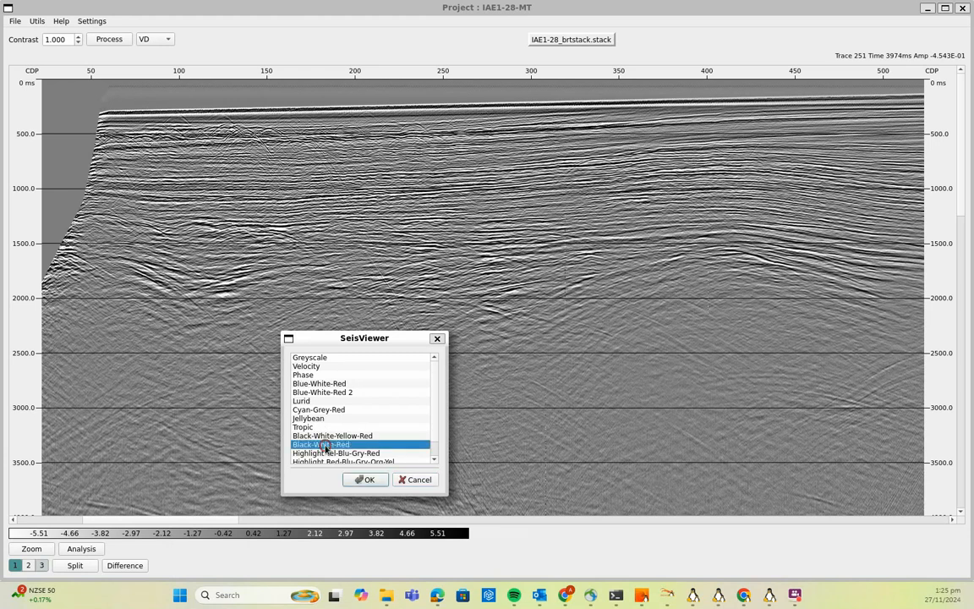
click(369, 480)
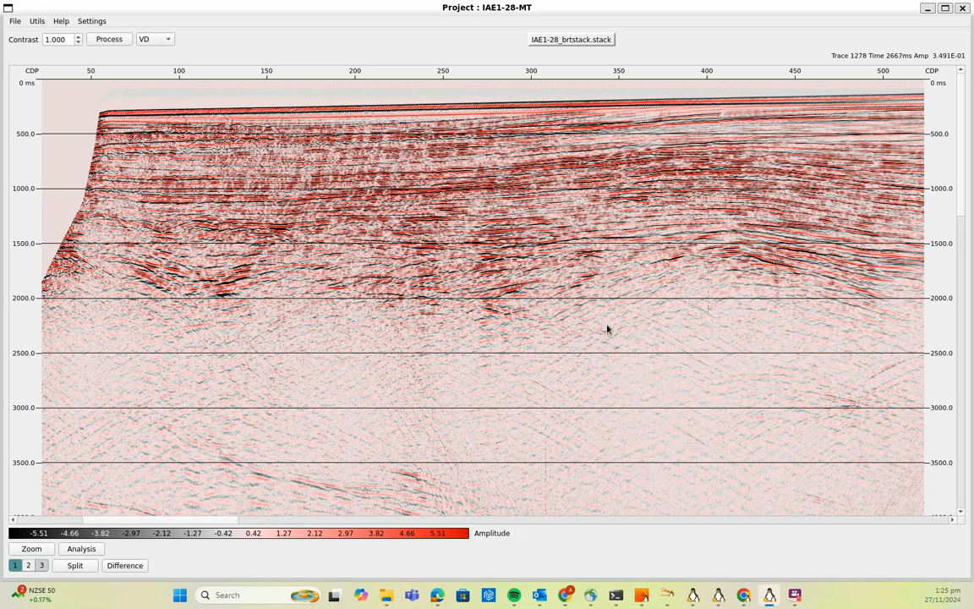
key(2)
key(1)
key(2)
key(1)
key(2)
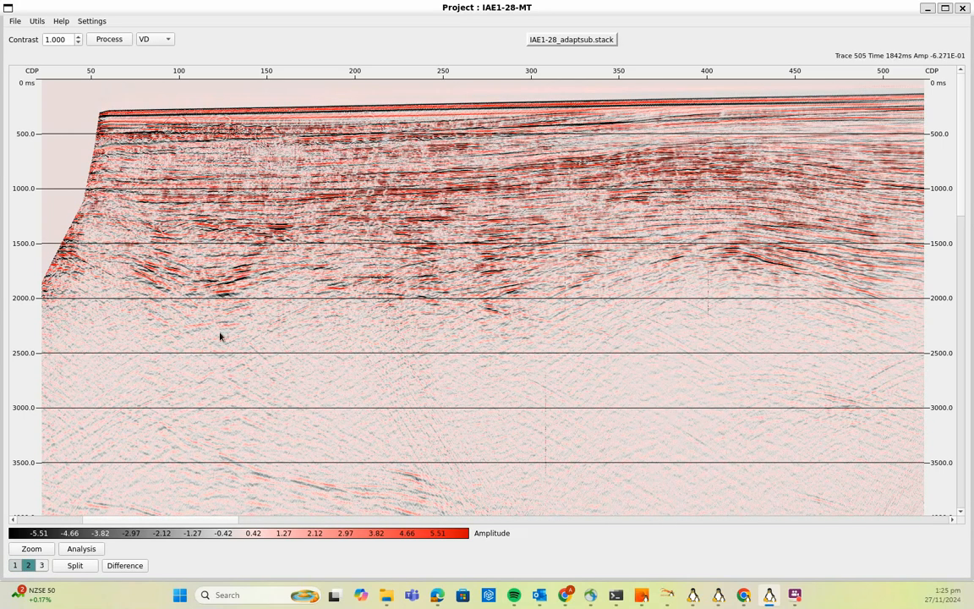
- Examine the display settings for all panels and dismiss them without changes
right_click(287, 274)
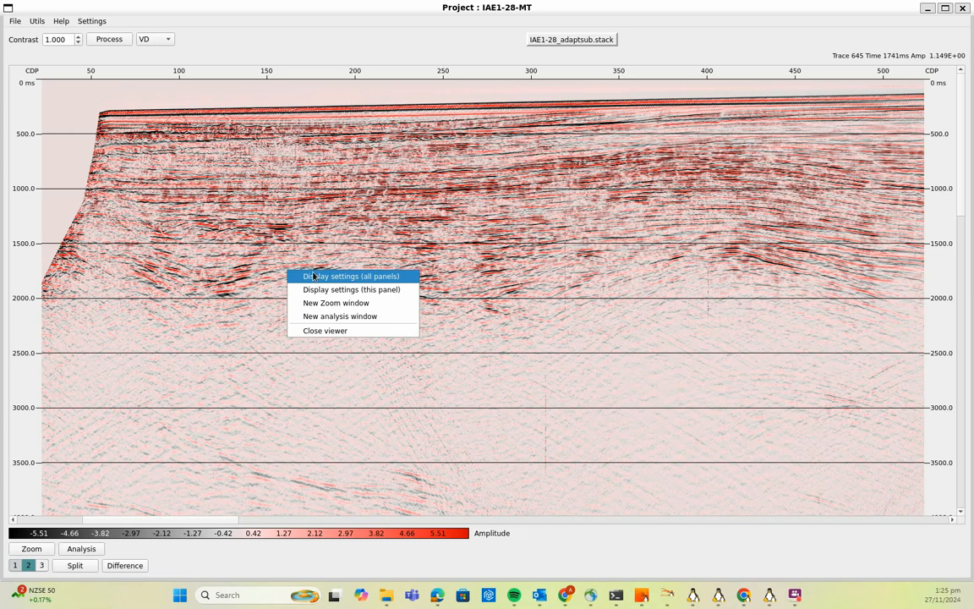
click(313, 275)
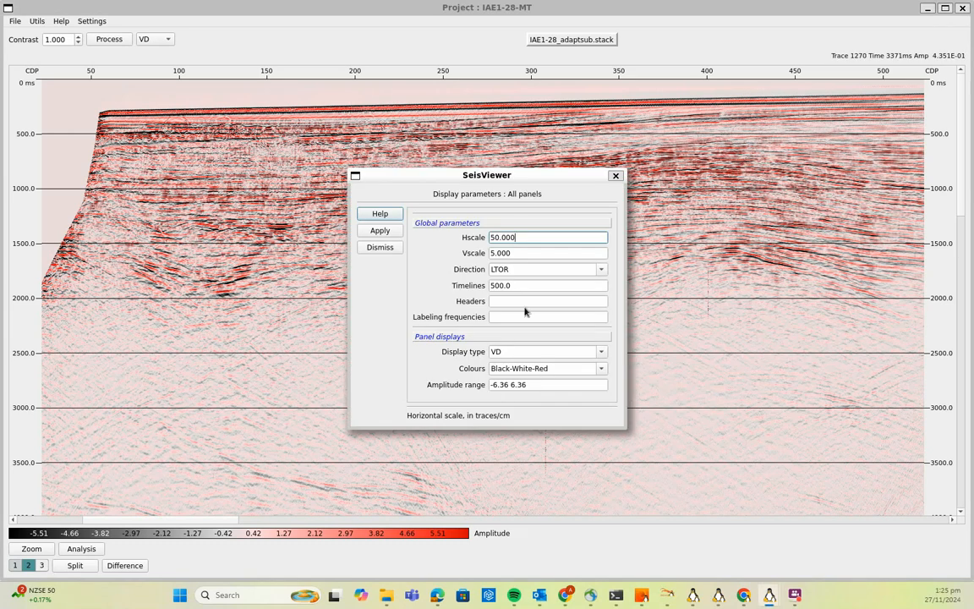
click(385, 248)
- Create a zoom window over about CDP 124–188 and 900–1600 ms, showing all panels synchronised with the main display
right_click(337, 295)
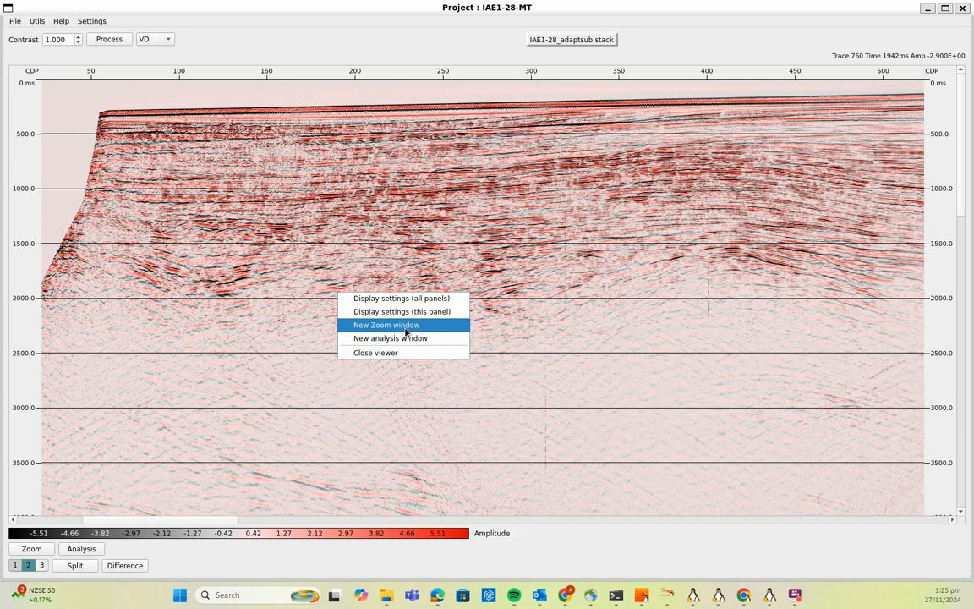
click(398, 325)
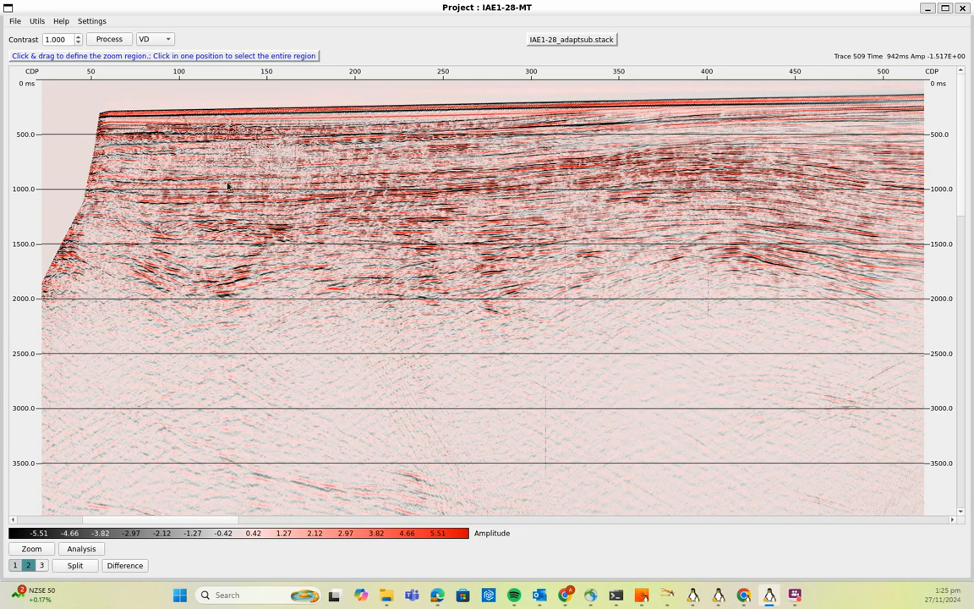
drag(219, 180, 334, 261)
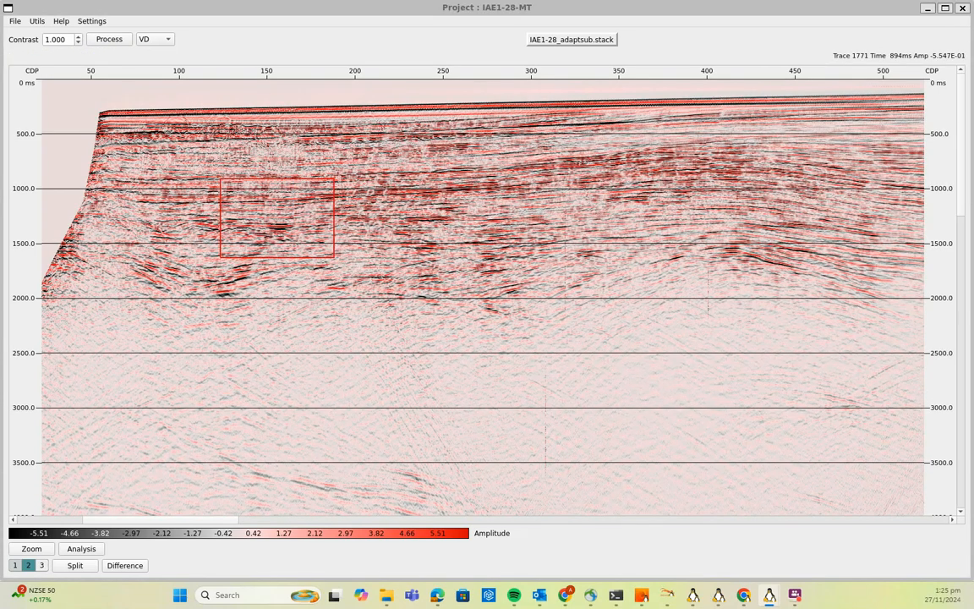
drag(711, 213, 386, 195)
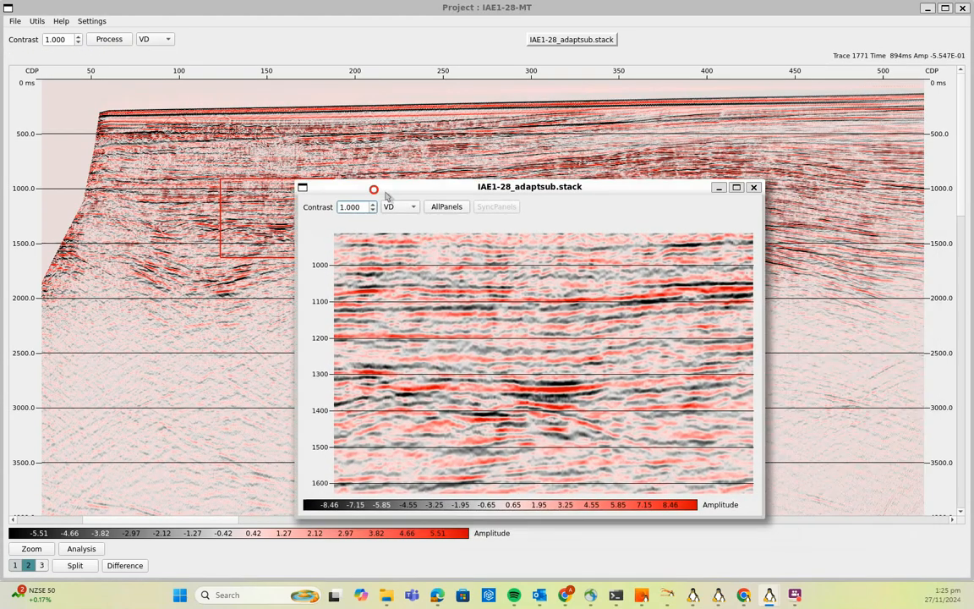
click(447, 207)
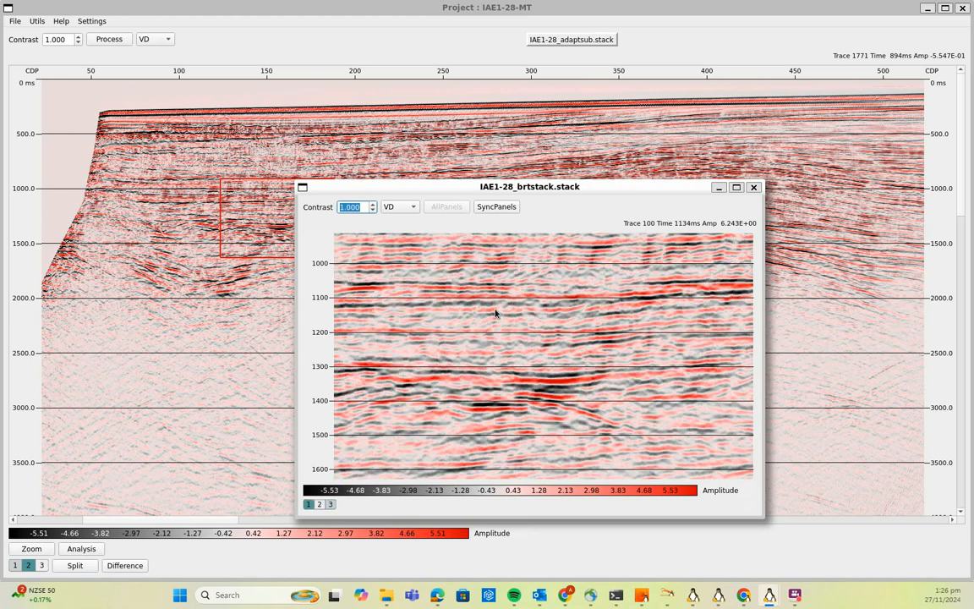
click(490, 208)
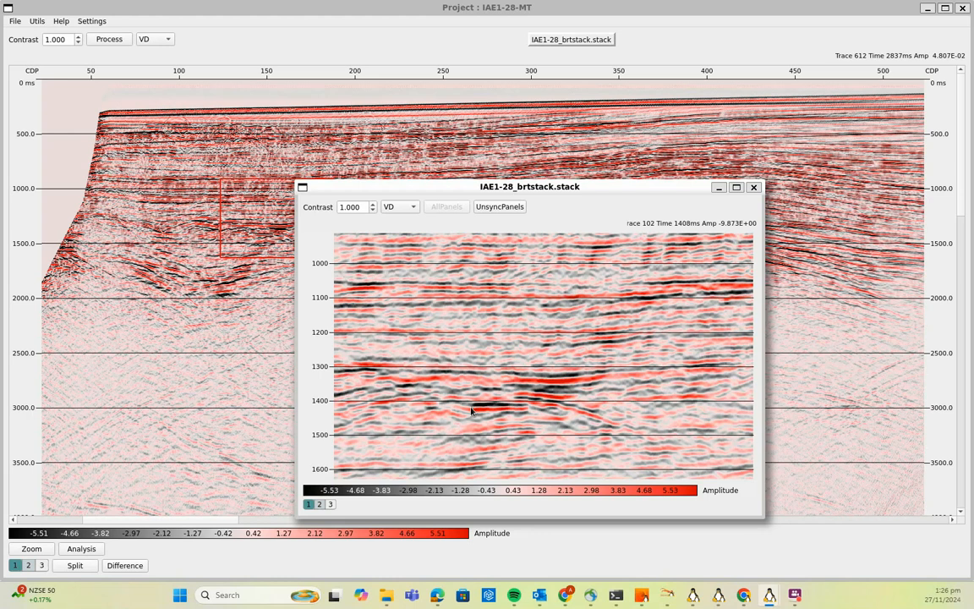
- View the instantaneous amplitude of the previously selected region in a new analysis window and close that window
right_click(252, 363)
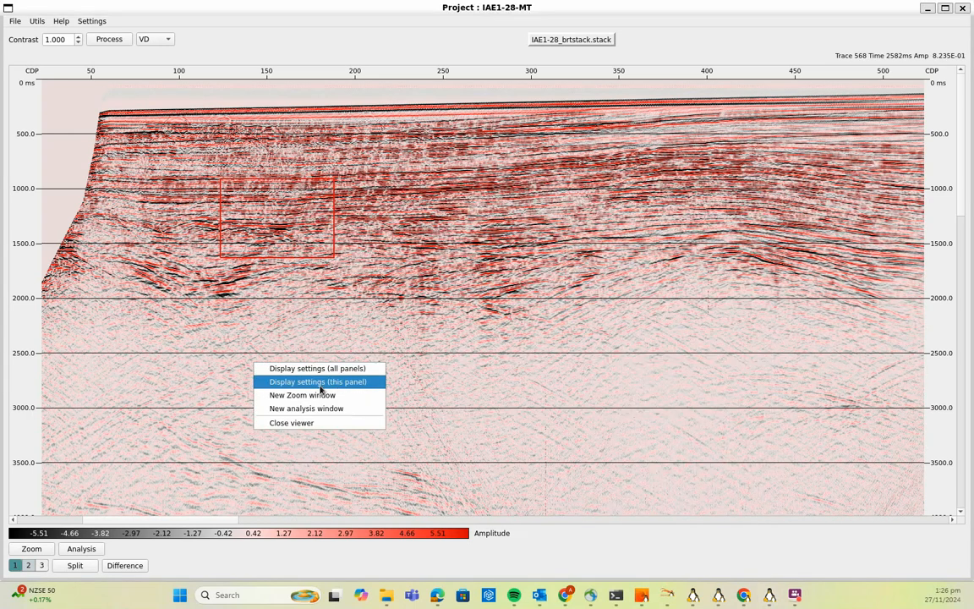
click(323, 412)
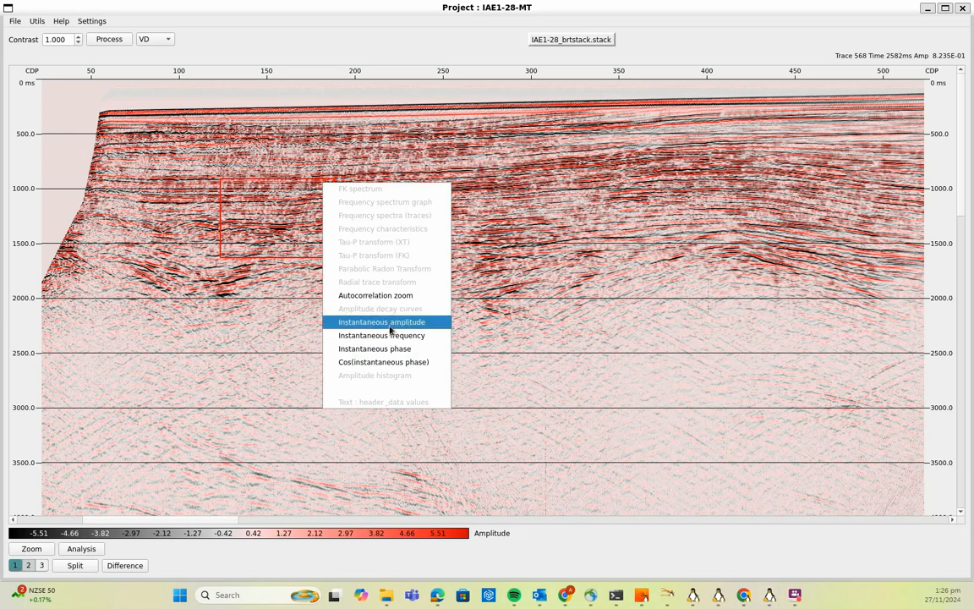
click(390, 328)
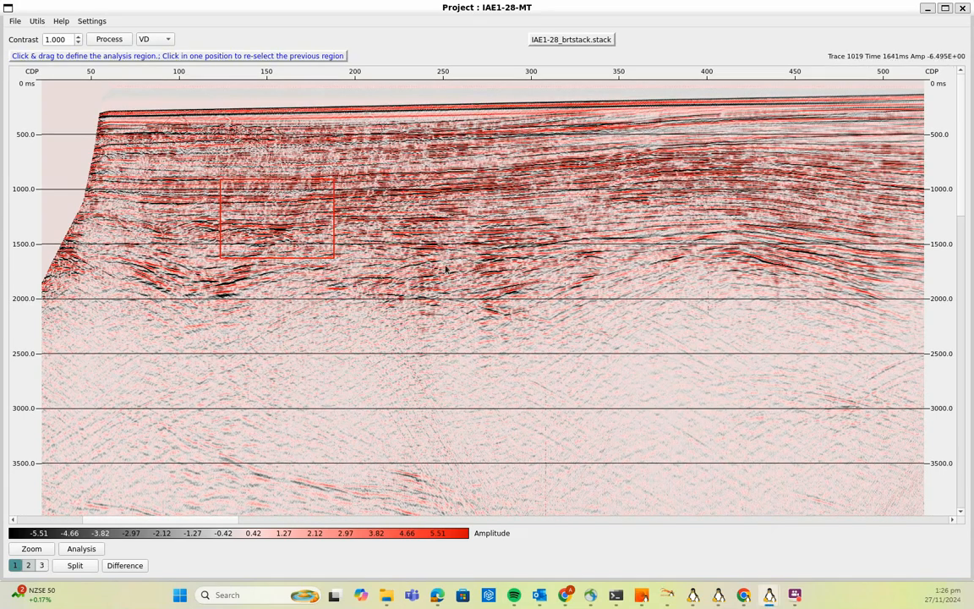
click(312, 263)
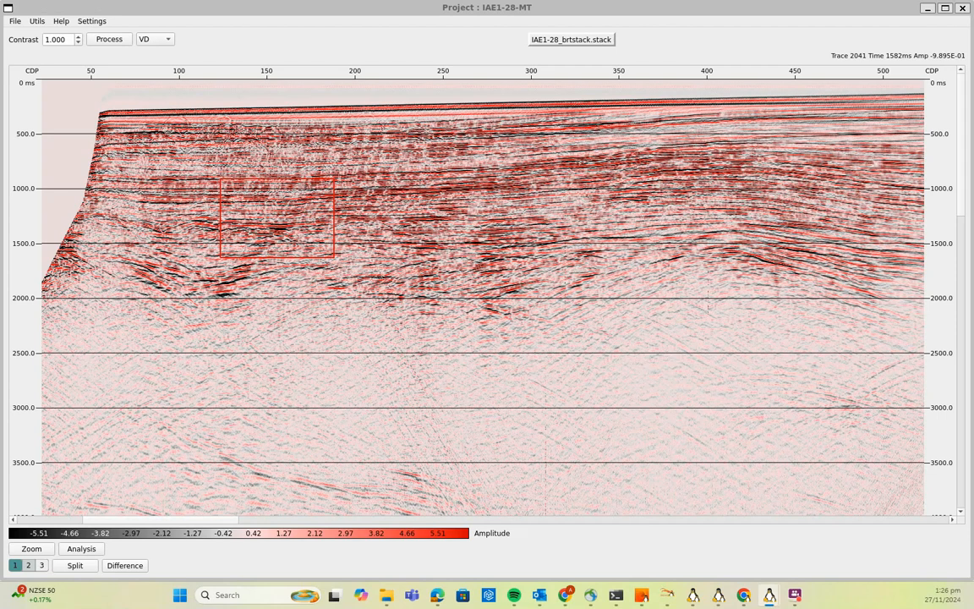
drag(708, 137, 498, 150)
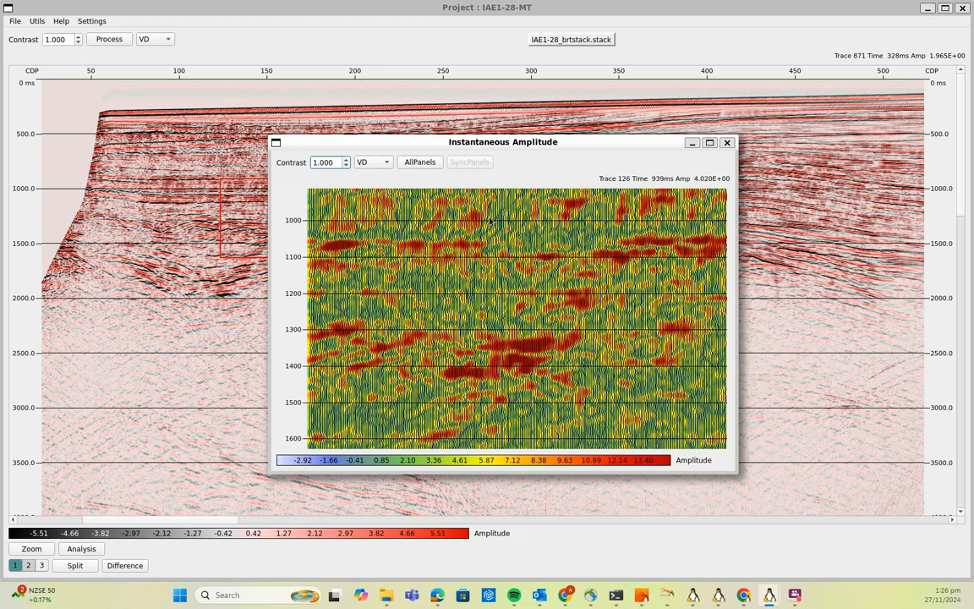
click(727, 142)
right_click(305, 265)
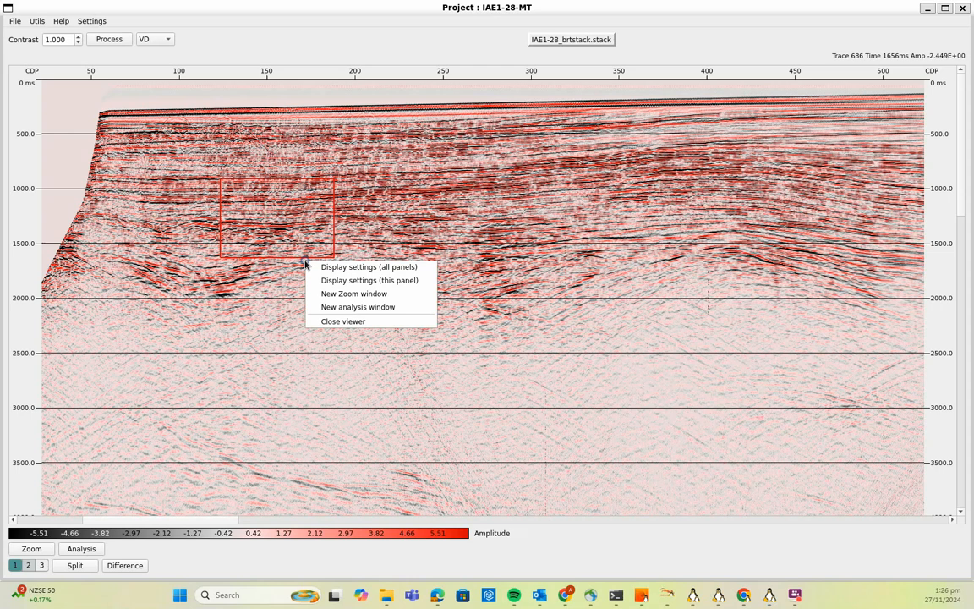
click(332, 306)
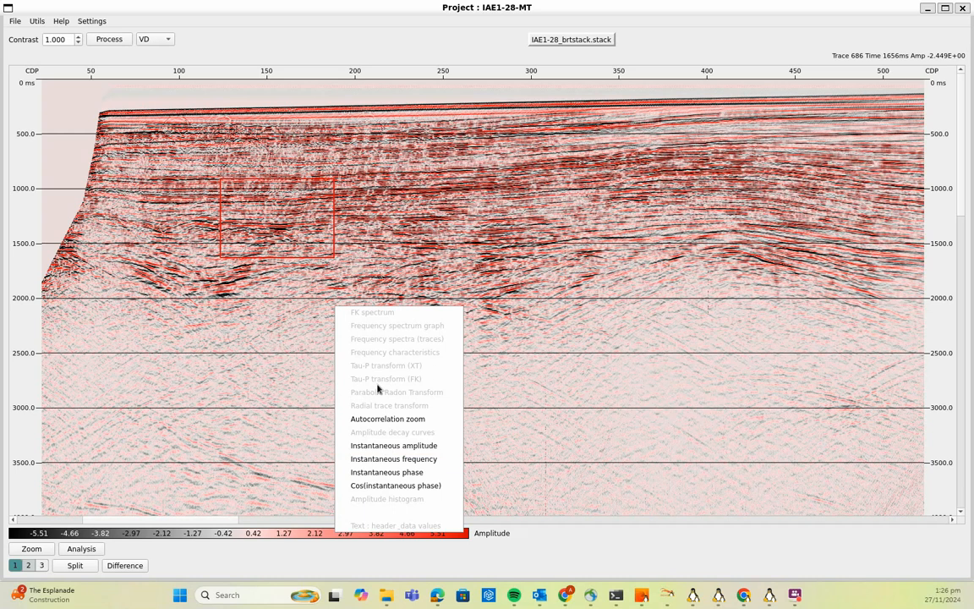
click(500, 570)
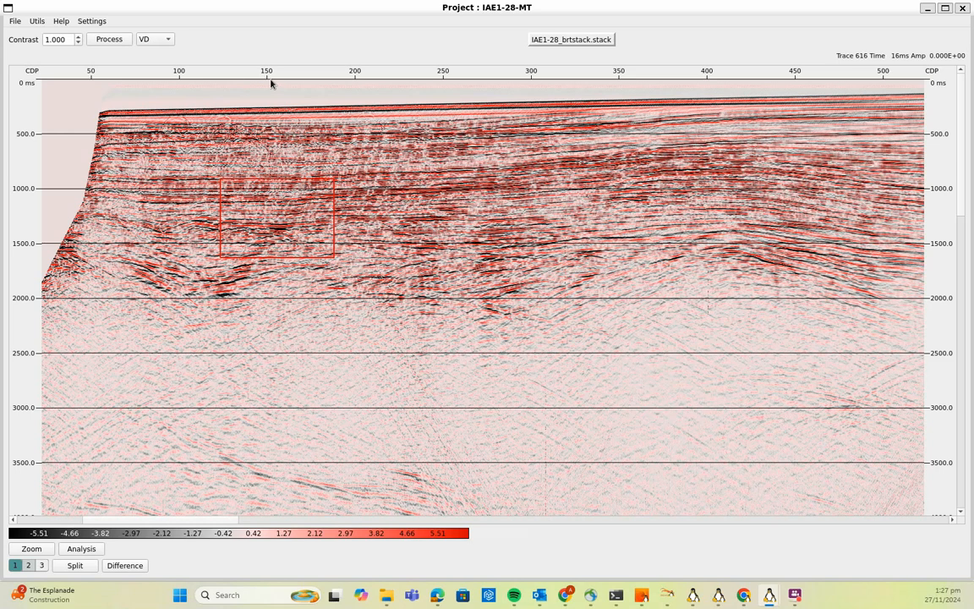
- Add a BALANCE module after BUTTERFILT in the on-the-fly processing and apply both to the displayed stacks
click(116, 42)
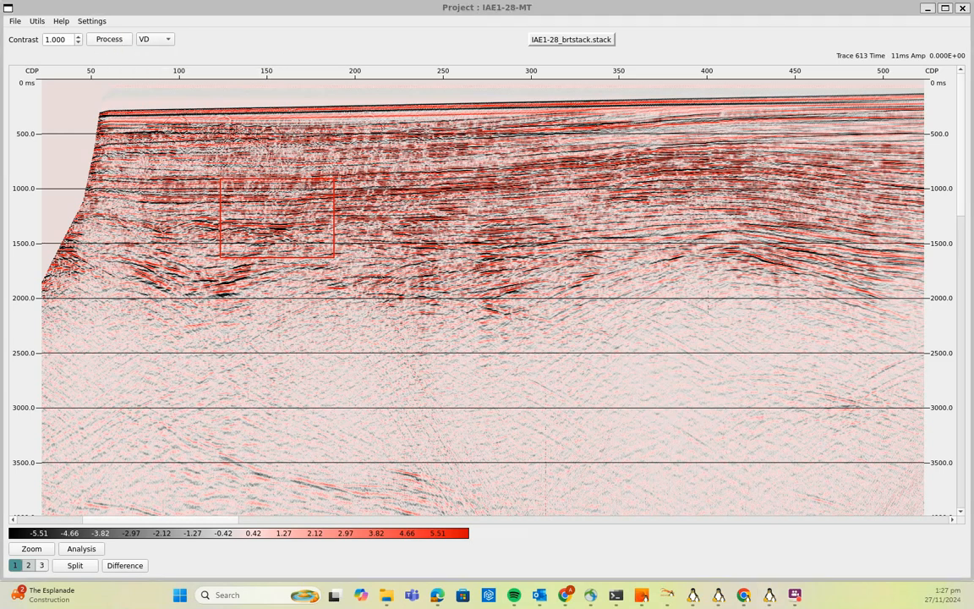
drag(569, 110, 315, 136)
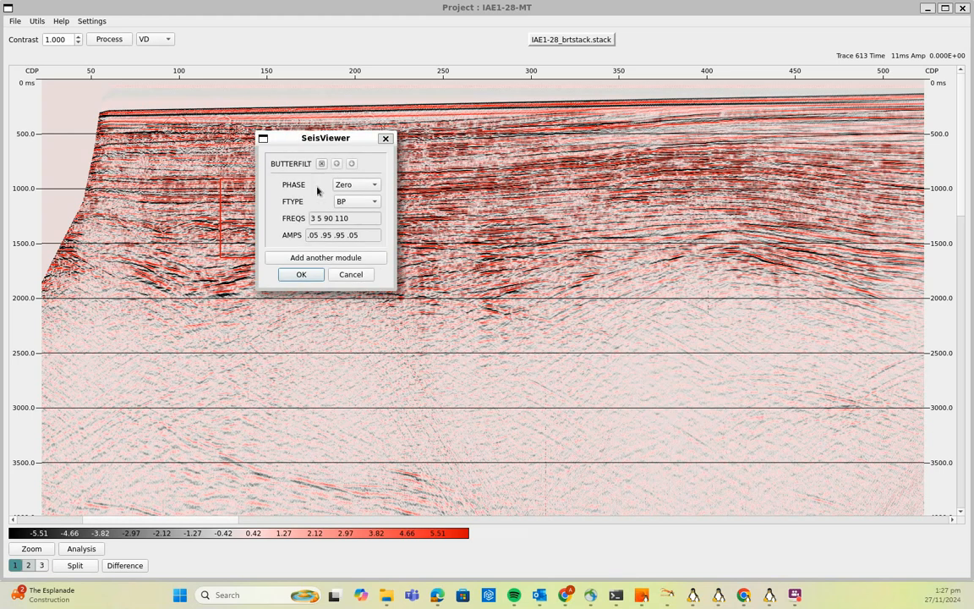
click(335, 259)
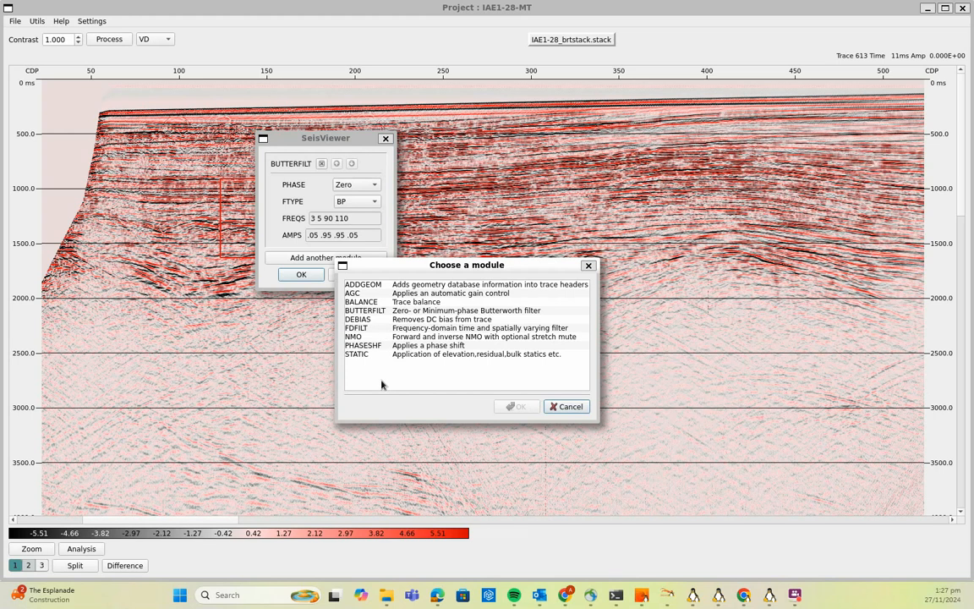
click(360, 302)
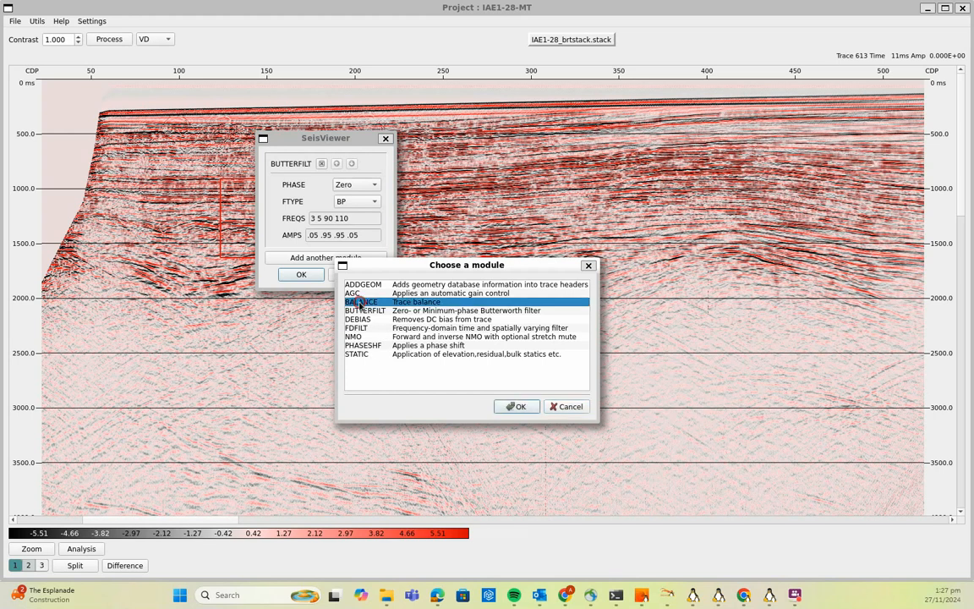
key(Return)
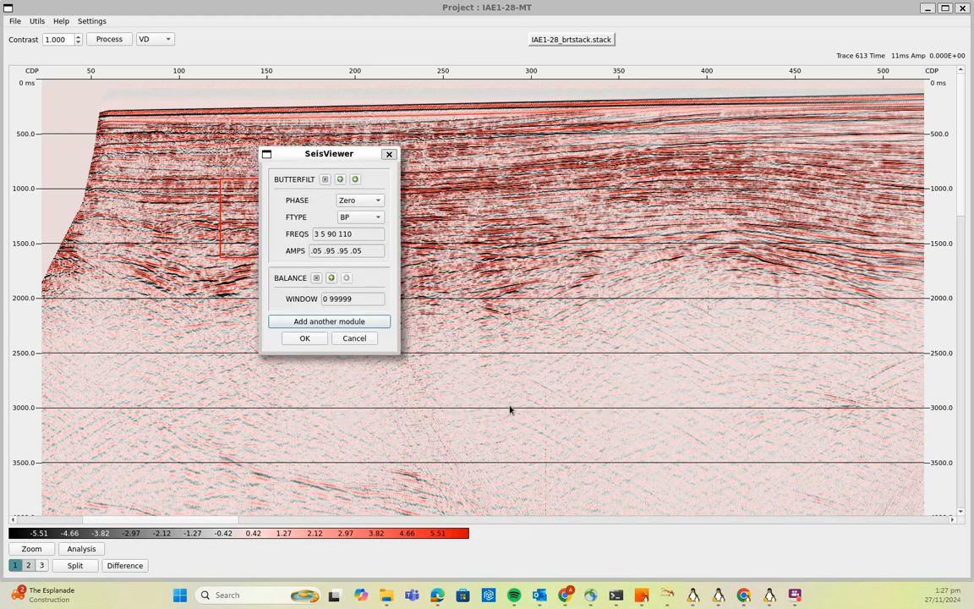
click(306, 338)
click(305, 338)
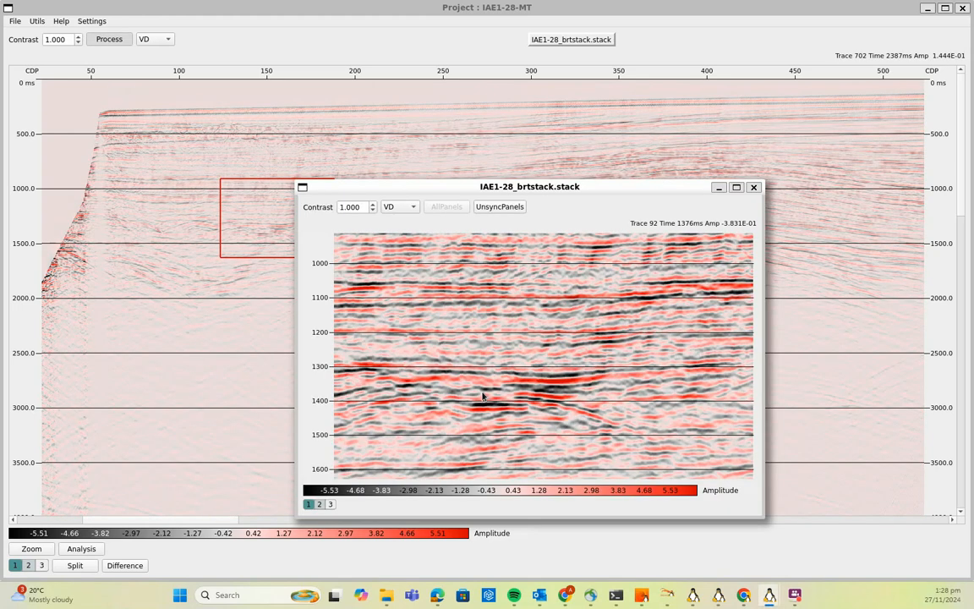
- Compare the adaptsub stack with the difference panel in the synchronised zoom window
key(2)
key(3)
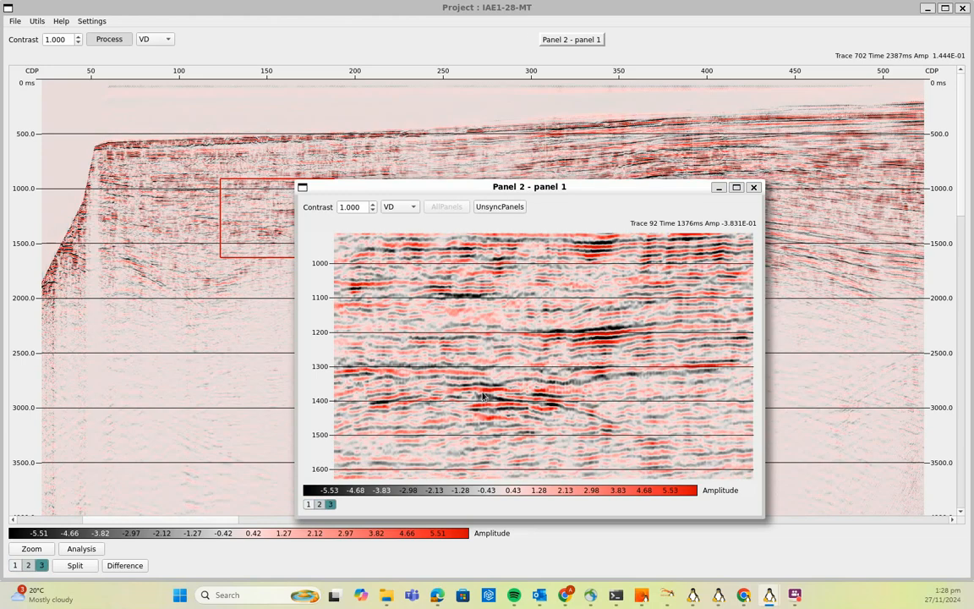
key(2)
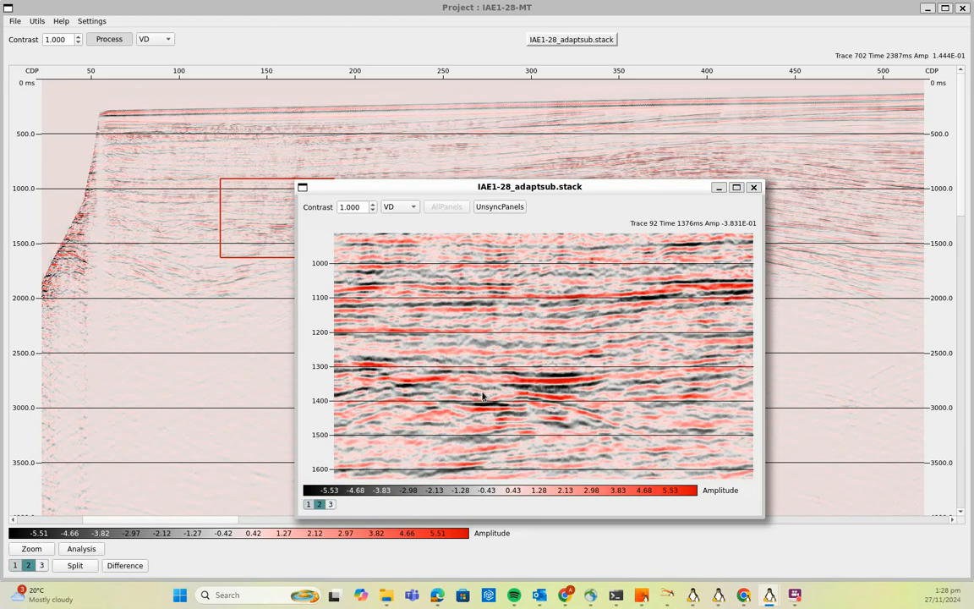
key(3)
key(2)
key(3)
key(2)
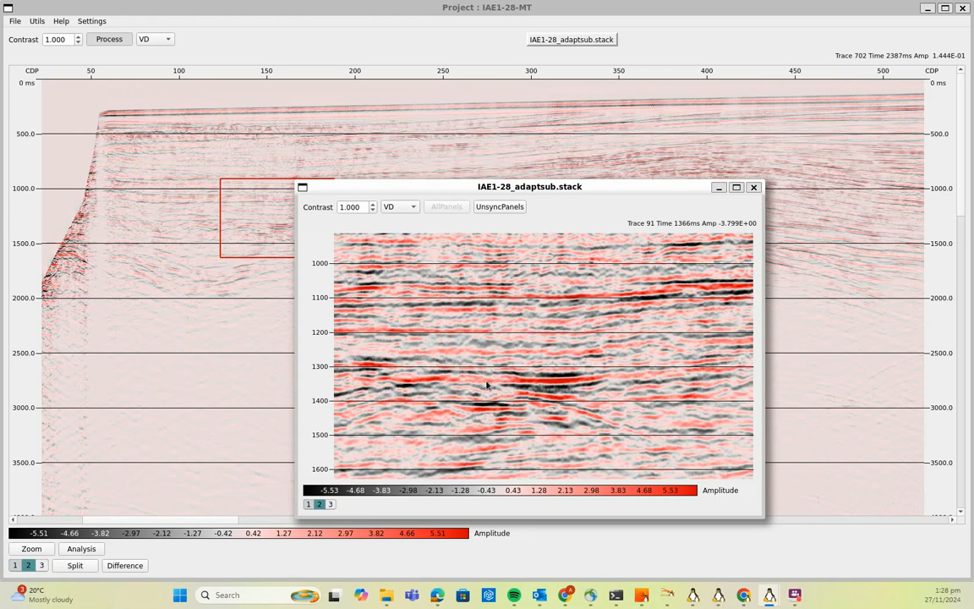
- Unsynchronise the panels and close the zoom window
click(499, 208)
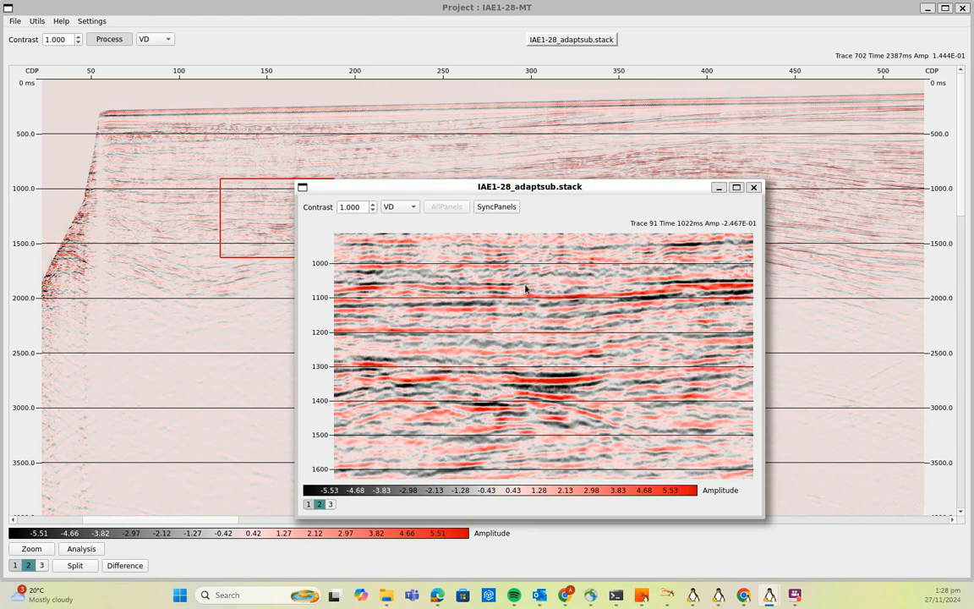
click(755, 187)
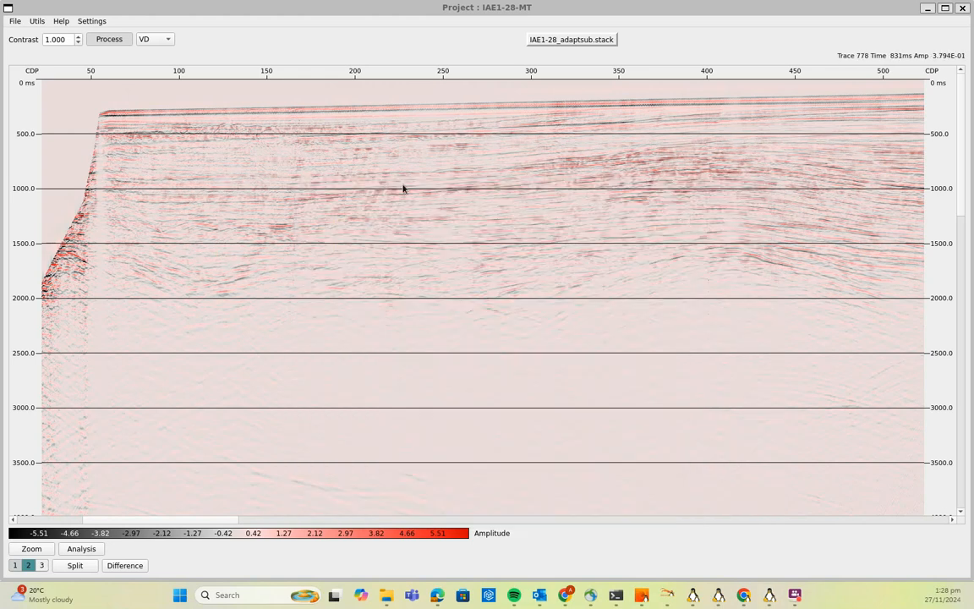